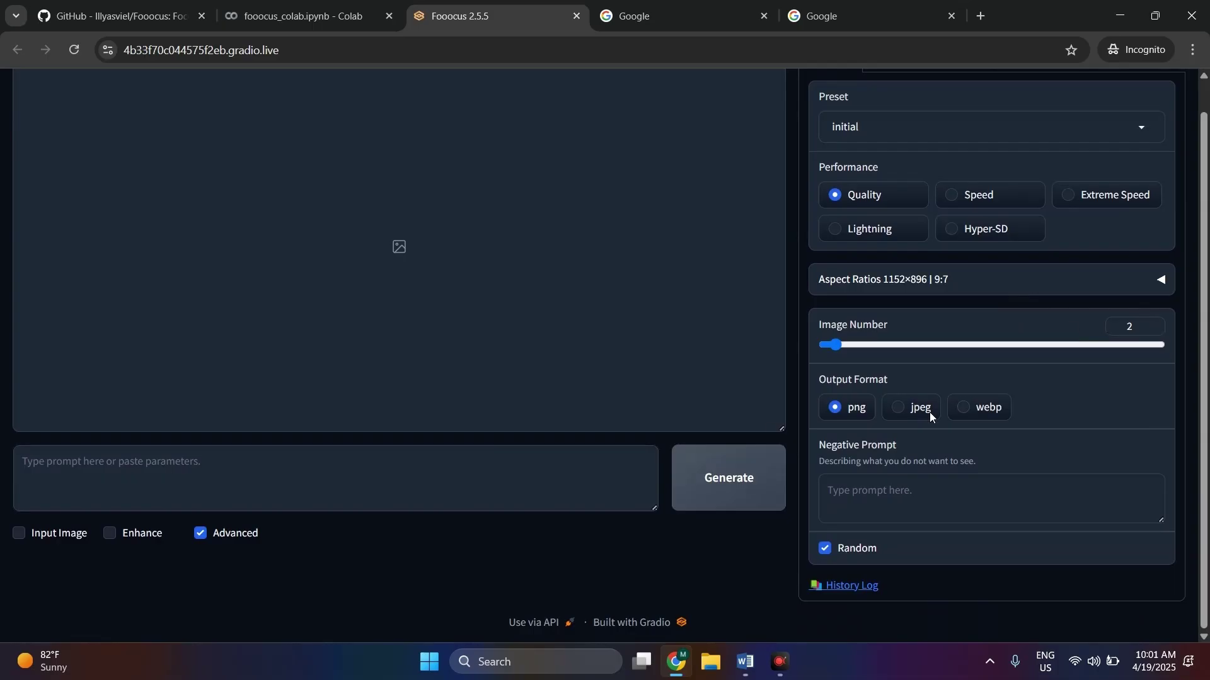
Step: Generate images in Fooocus from the prompt 'a beautiful girl'
{"action": "left_click", "coordinate": [339, 501]}
{"action": "type", "text": "a beautiful girl"}
{"action": "left_click", "coordinate": [695, 502]}
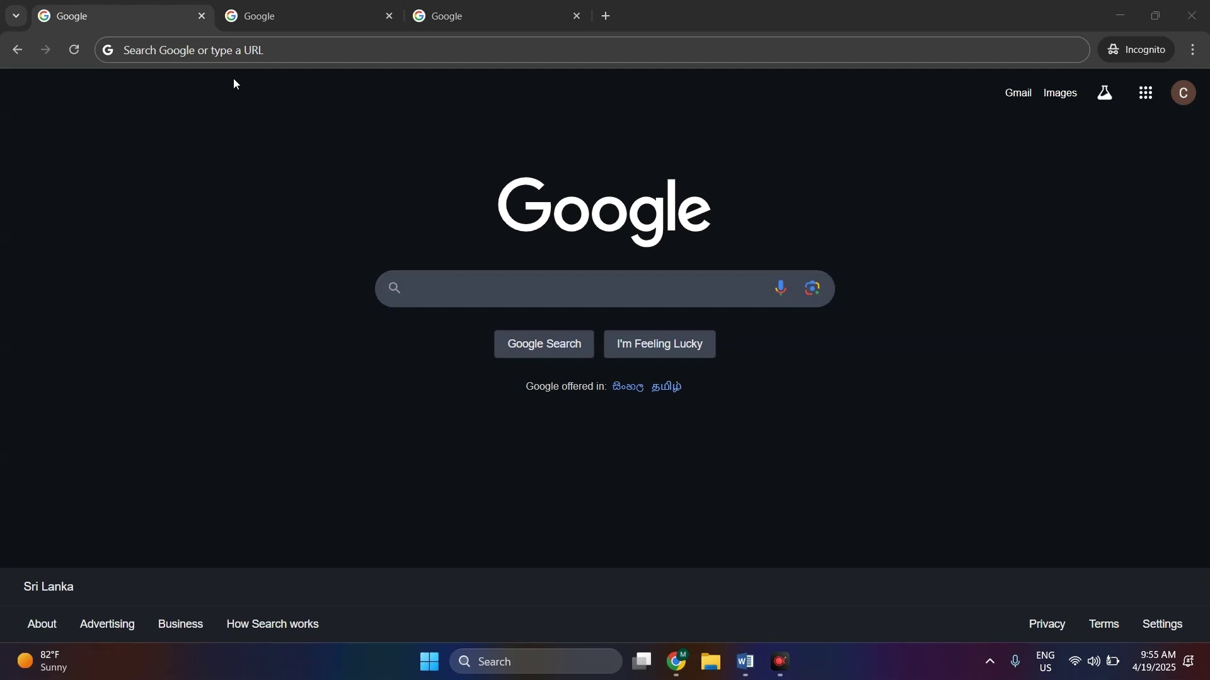
Step: Go to the lllyasviel/Fooocus GitHub repository and open its 'Open in Colab' link in a new tab
{"action": "left_click", "coordinate": [227, 52]}
{"action": "type", "text": "https://github.com/lllyasviel/Fooocus"}
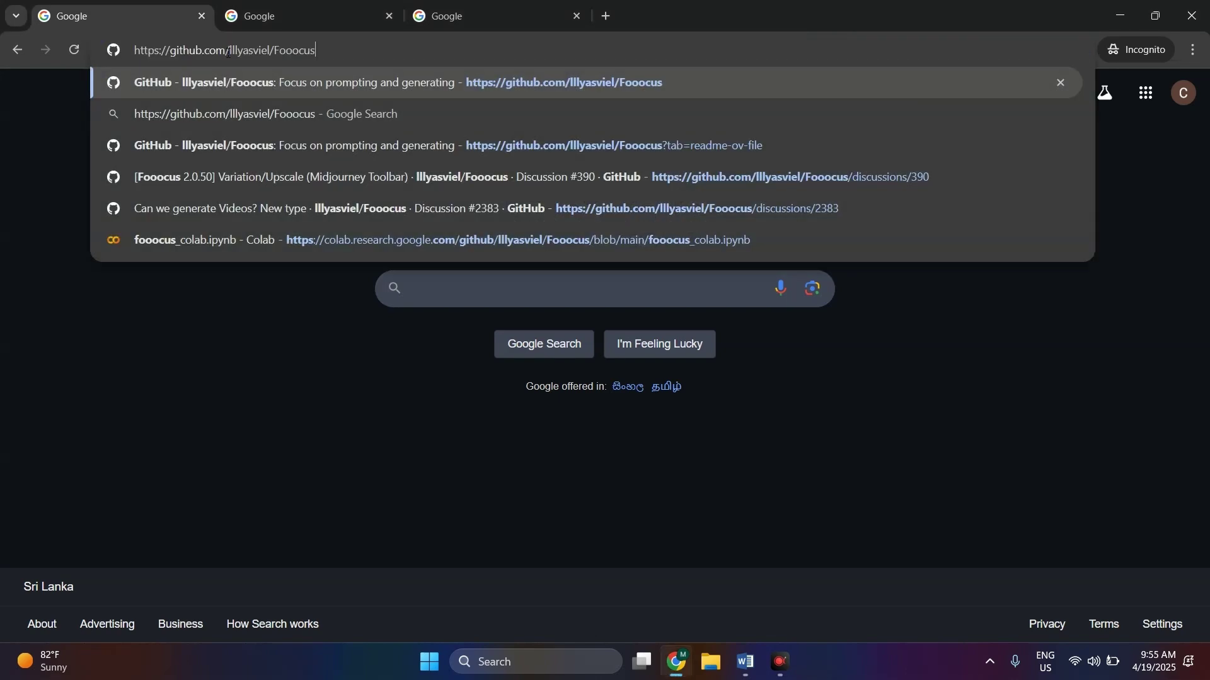
{"action": "key", "text": "Return"}
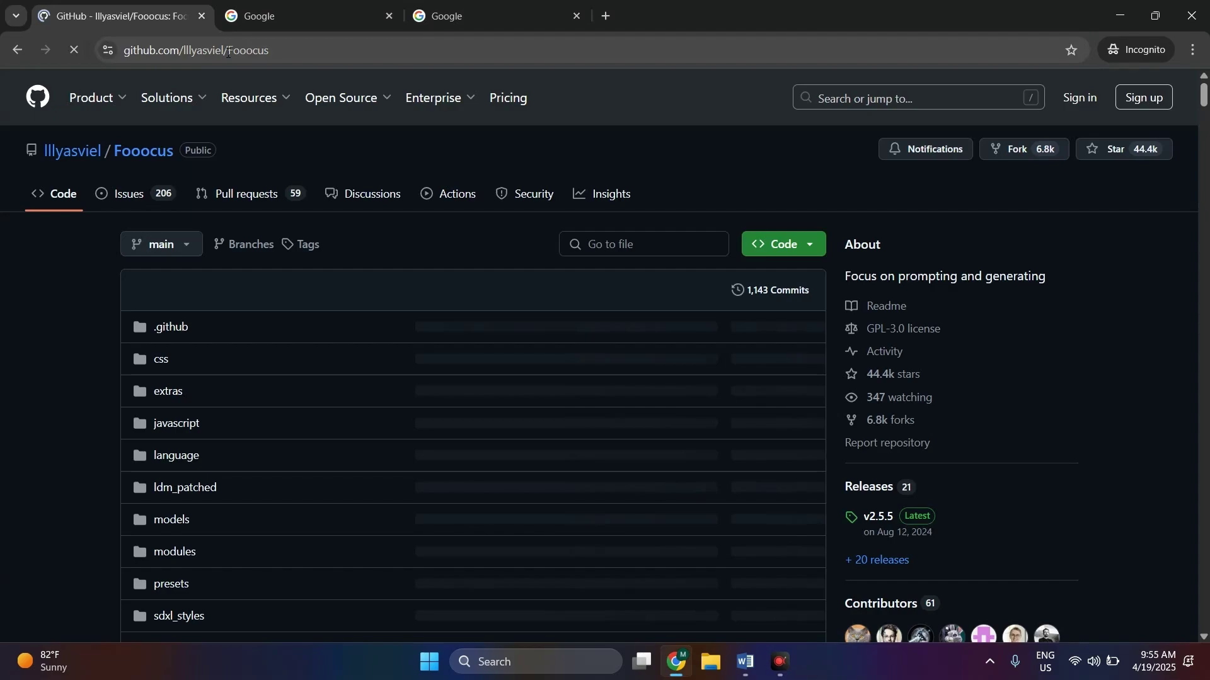
{"action": "scroll", "coordinate": [703, 187], "scroll_direction": "down", "scroll_amount": 3}
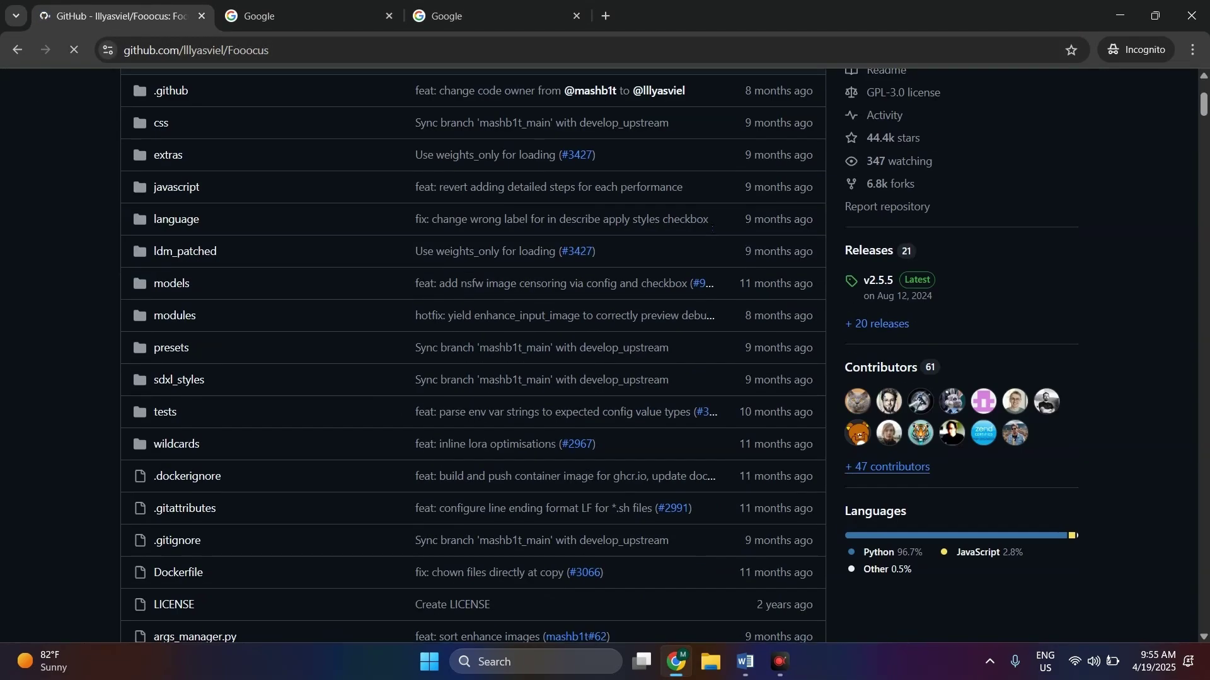
{"action": "scroll", "coordinate": [712, 232], "scroll_direction": "down", "scroll_amount": 5}
{"action": "scroll", "coordinate": [712, 232], "scroll_direction": "down", "scroll_amount": 5}
{"action": "scroll", "coordinate": [712, 233], "scroll_direction": "down", "scroll_amount": 10}
{"action": "scroll", "coordinate": [712, 233], "scroll_direction": "down", "scroll_amount": 10}
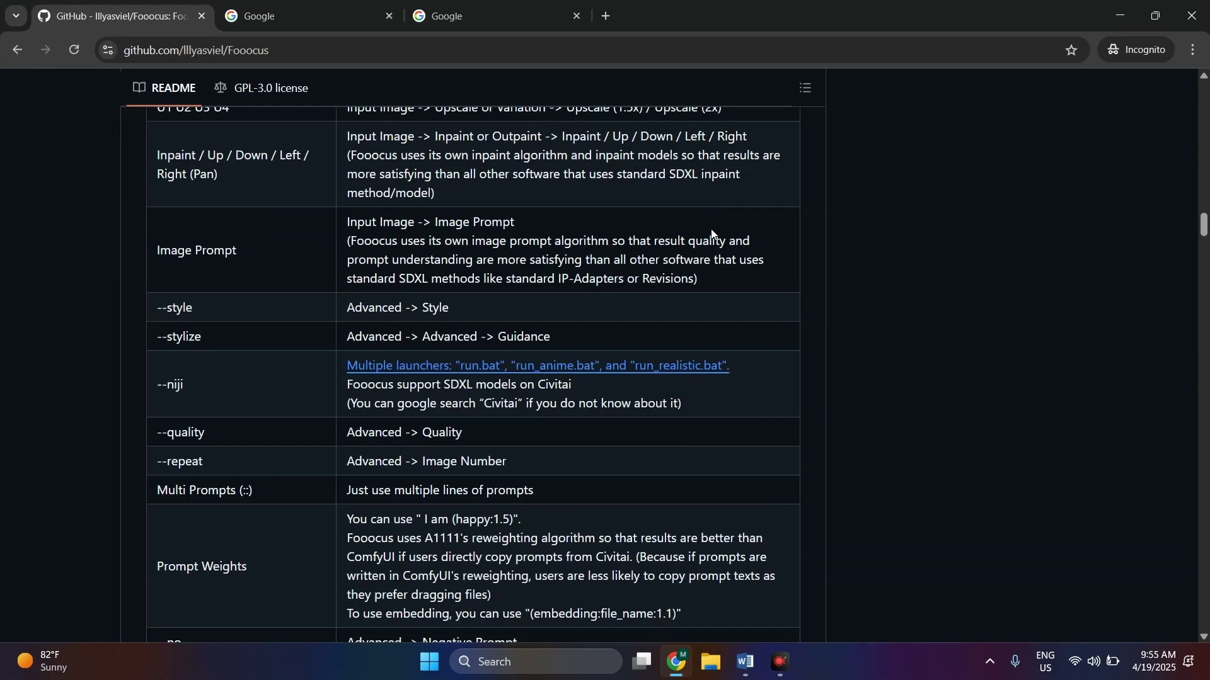
{"action": "scroll", "coordinate": [711, 233], "scroll_direction": "down", "scroll_amount": 8}
{"action": "scroll", "coordinate": [711, 233], "scroll_direction": "down", "scroll_amount": 8}
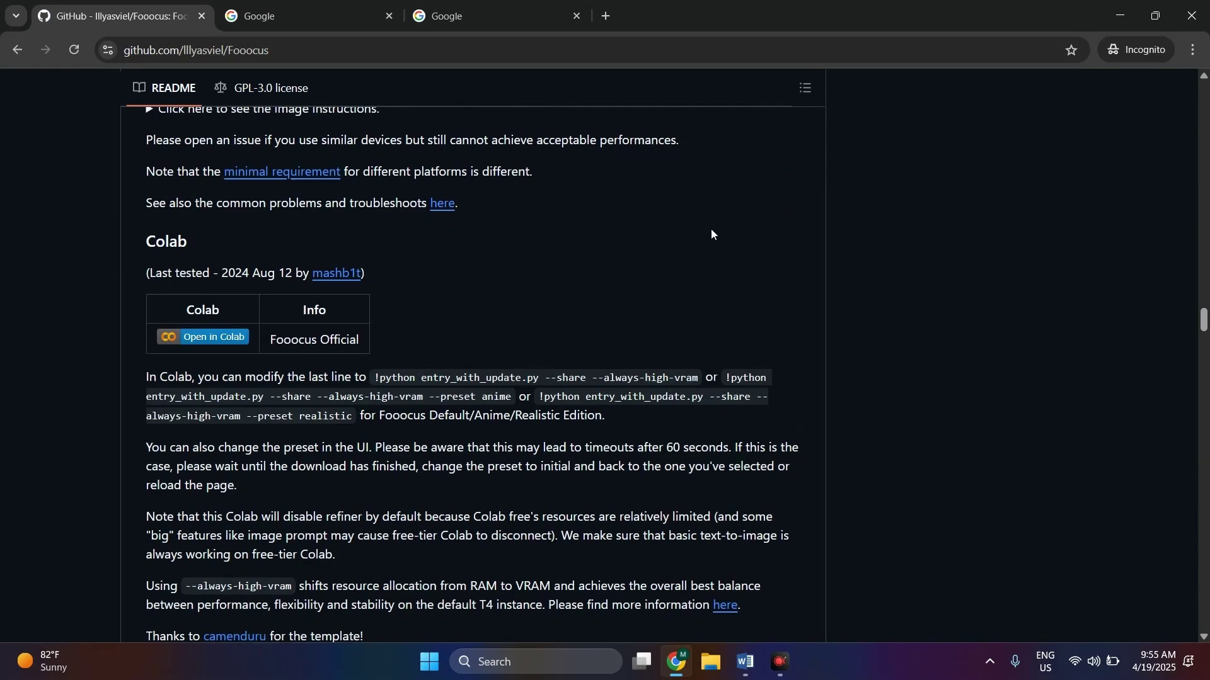
{"action": "right_click", "coordinate": [224, 335]}
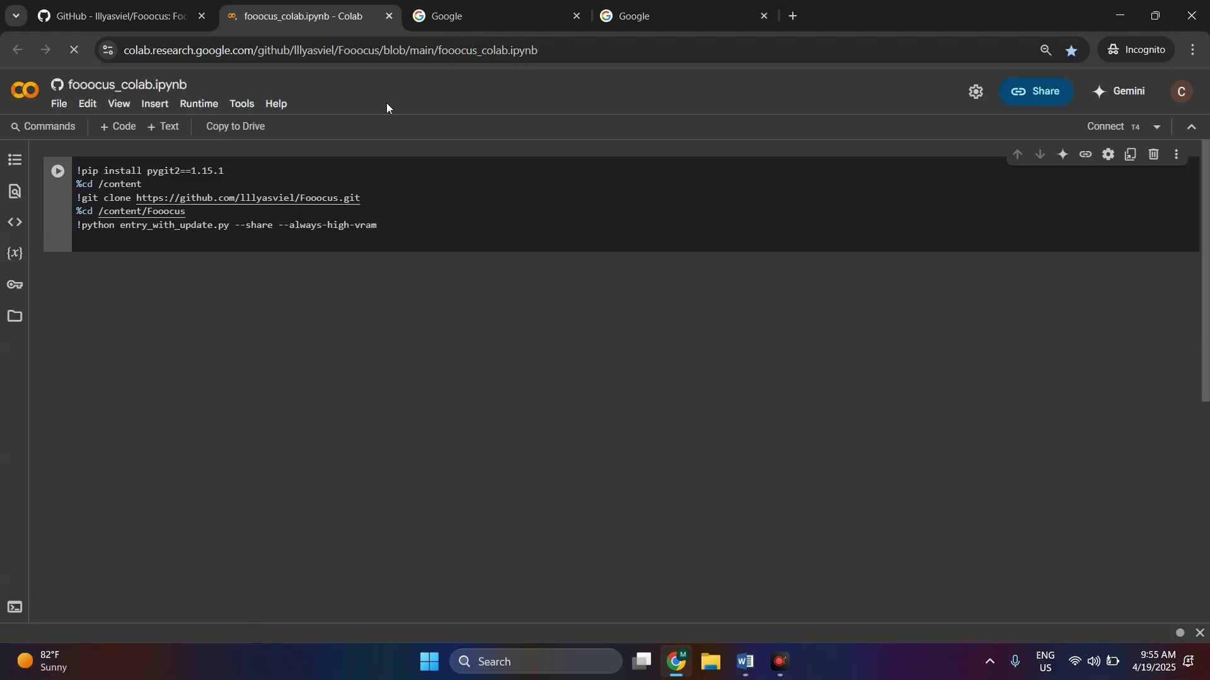
Step: Change the Colab runtime type to the T4 GPU accelerator and save it
{"action": "left_click", "coordinate": [198, 102]}
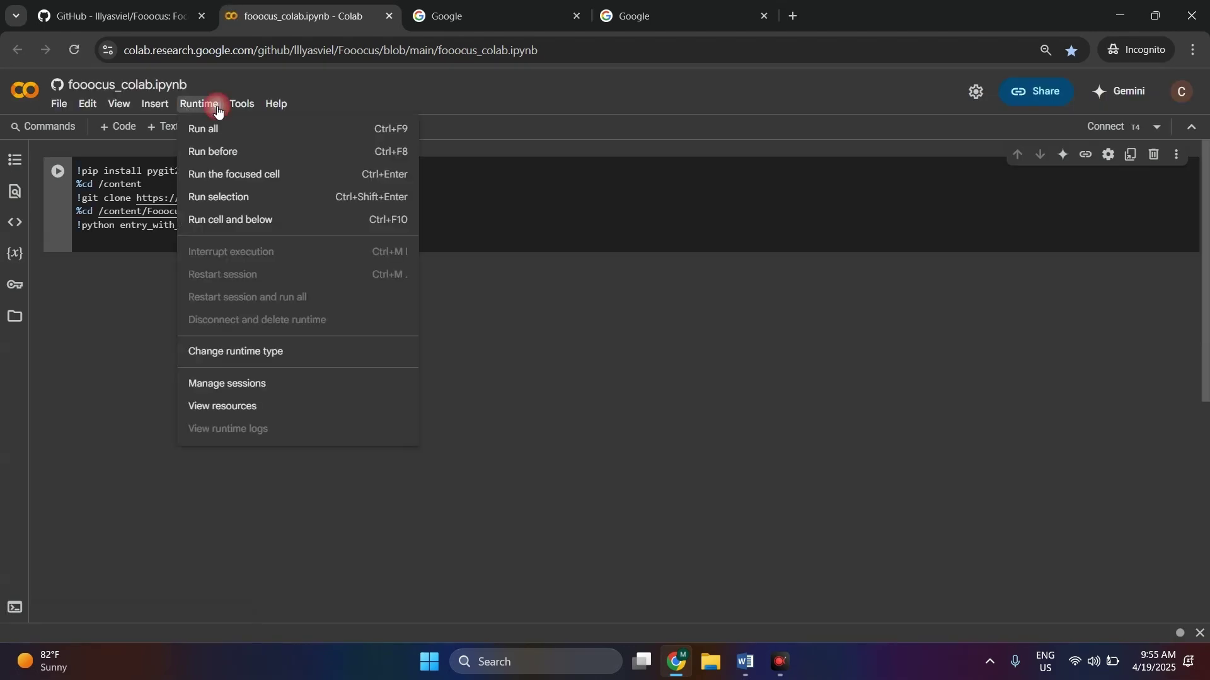
{"action": "left_click", "coordinate": [246, 354]}
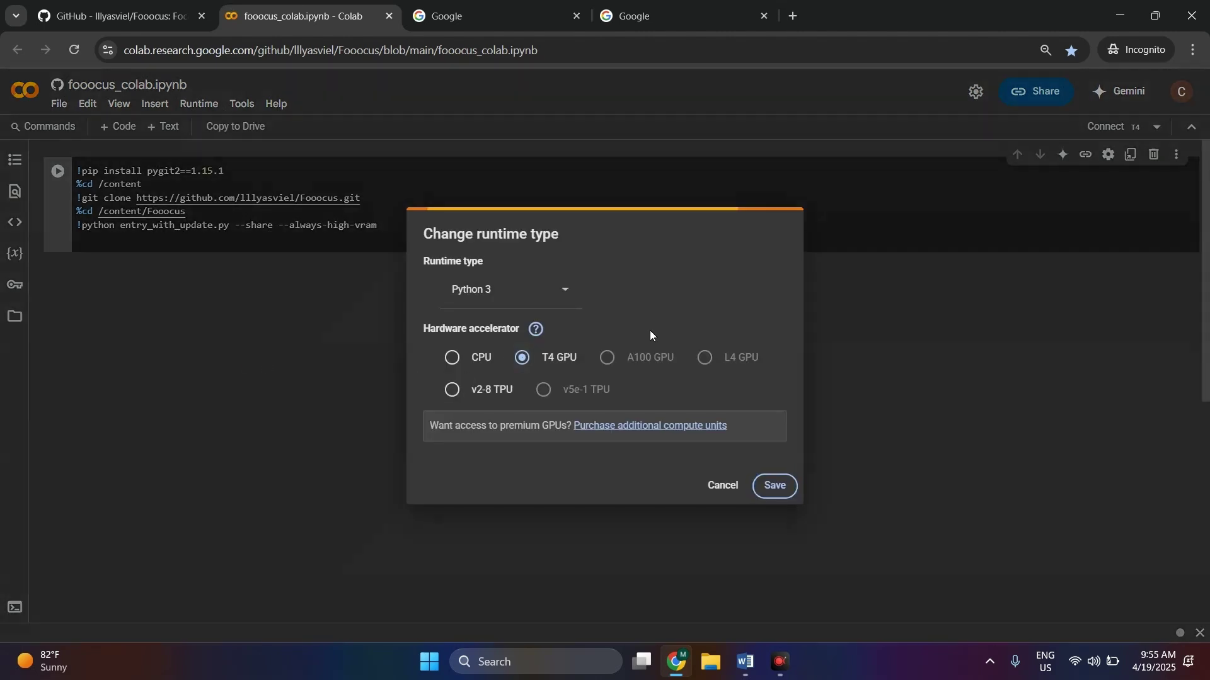
{"action": "left_click", "coordinate": [523, 359]}
{"action": "left_click", "coordinate": [778, 484]}
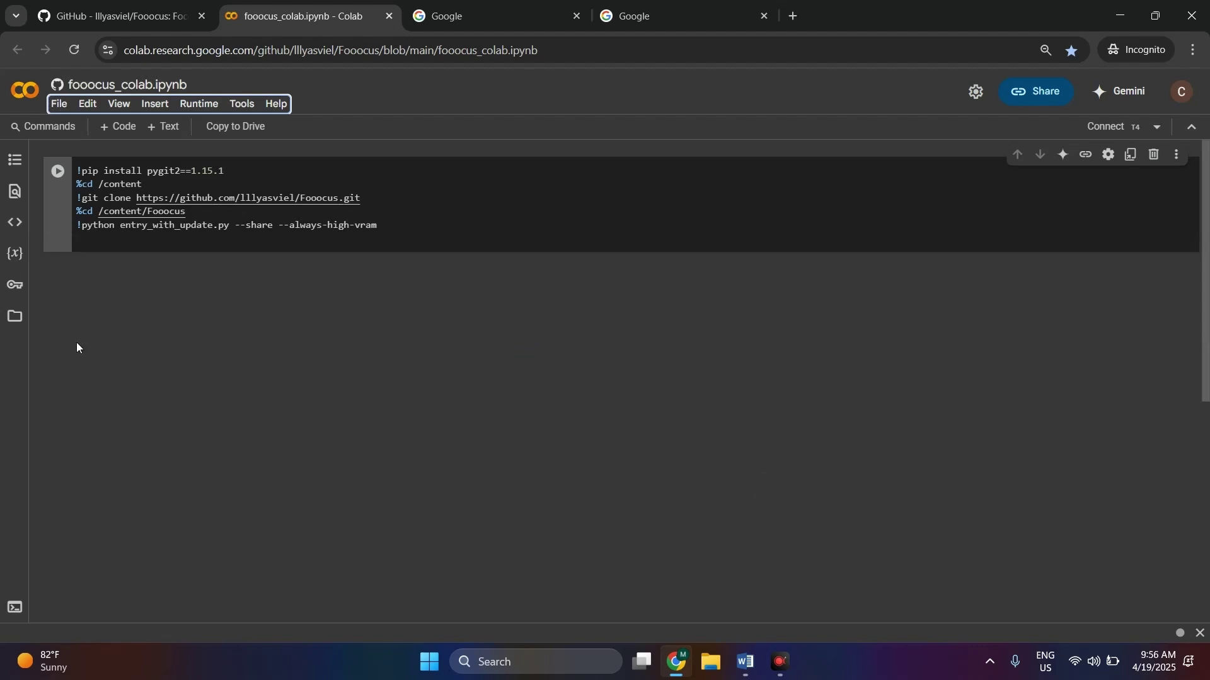
Step: Run the Fooocus setup cell, accepting the authorship warning with Run anyway
{"action": "left_click", "coordinate": [58, 171]}
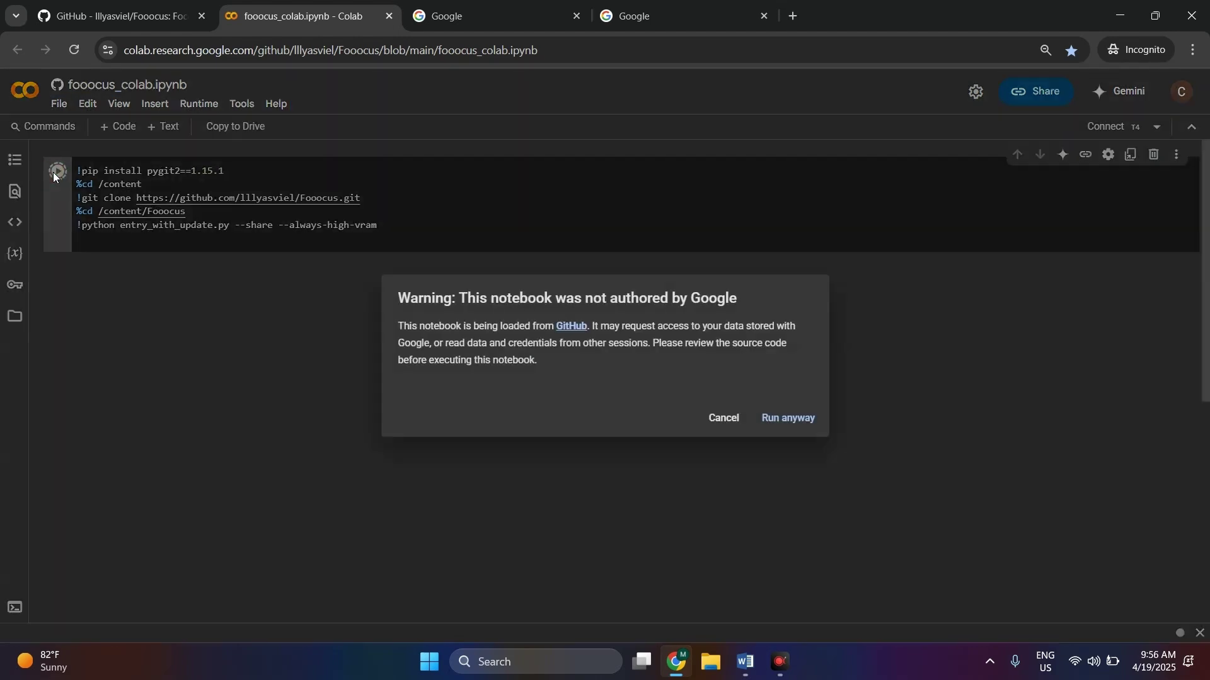
{"action": "left_click", "coordinate": [787, 418]}
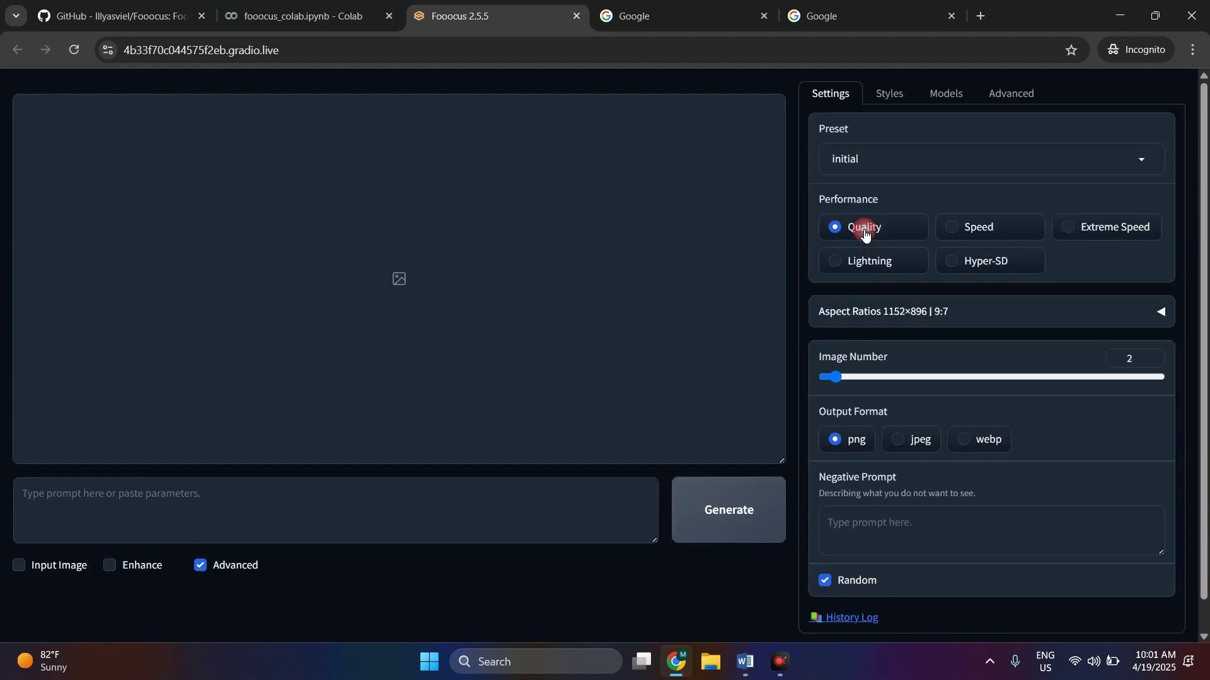
{"action": "scroll", "coordinate": [368, 274], "scroll_direction": "down", "scroll_amount": 1}
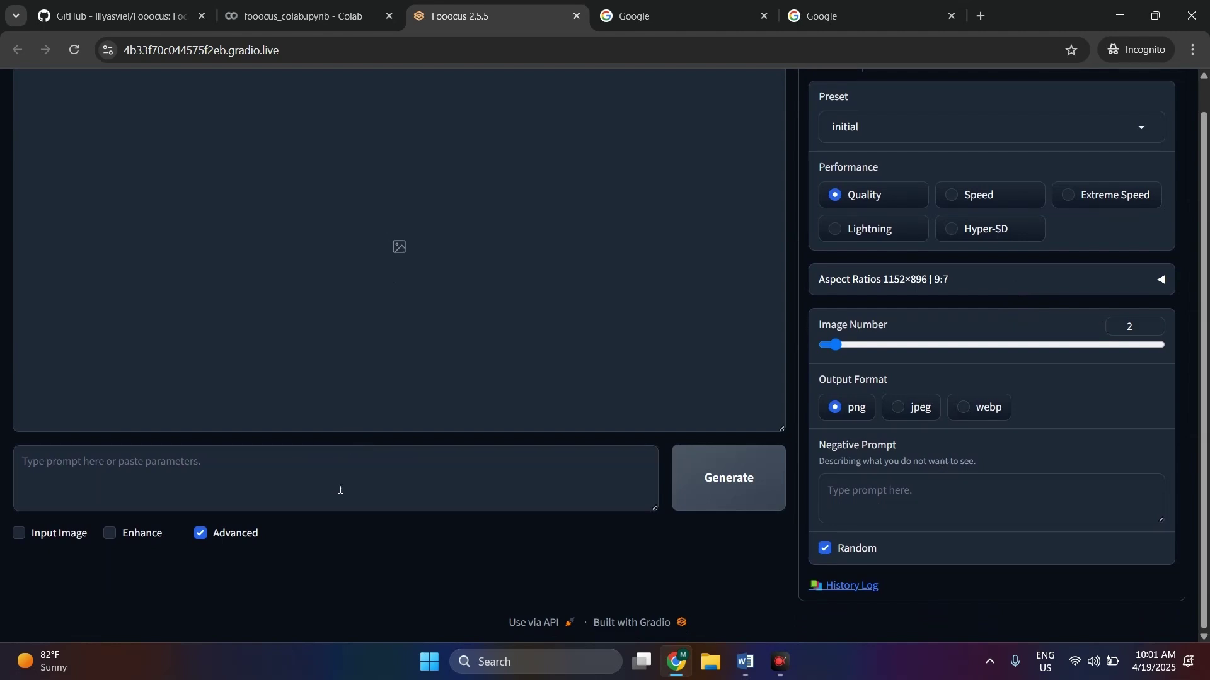
Step: Generate portraits for 'a beautiful girl' and view both results in the full-screen viewer
{"action": "left_click", "coordinate": [339, 464]}
{"action": "scroll", "coordinate": [340, 460], "scroll_direction": "up", "scroll_amount": 1}
{"action": "type", "text": "a beautiful girl"}
{"action": "left_click", "coordinate": [728, 510]}
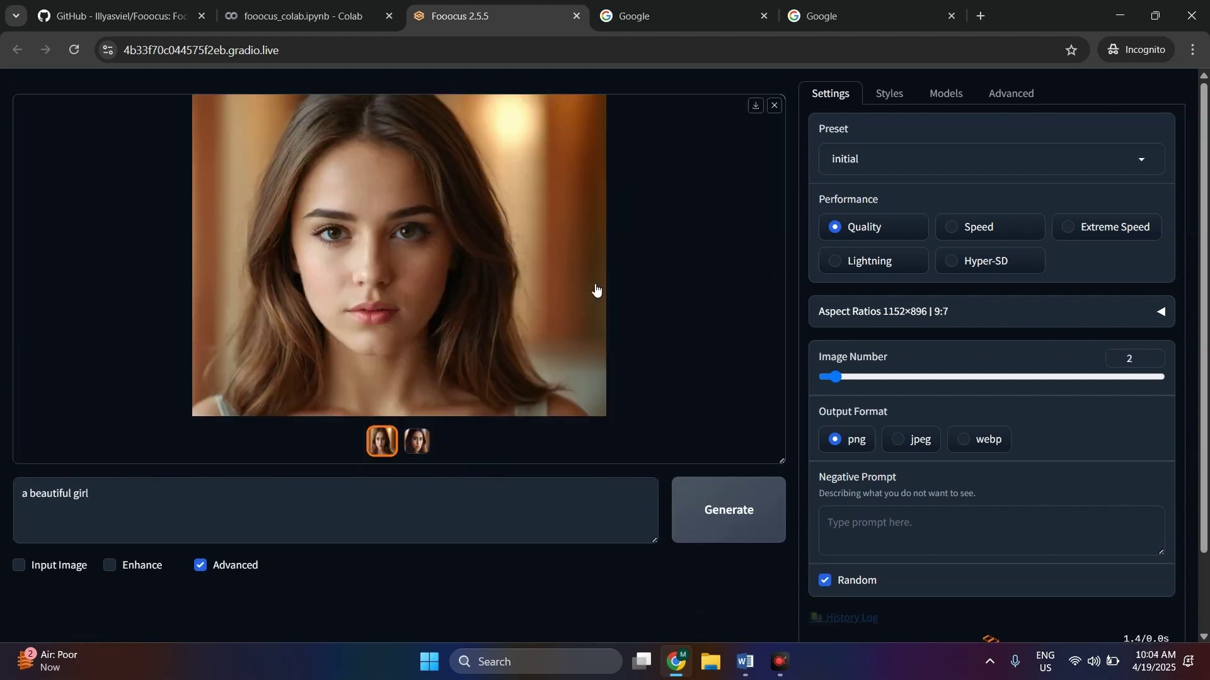
{"action": "left_click", "coordinate": [581, 282]}
{"action": "left_click", "coordinate": [1181, 341]}
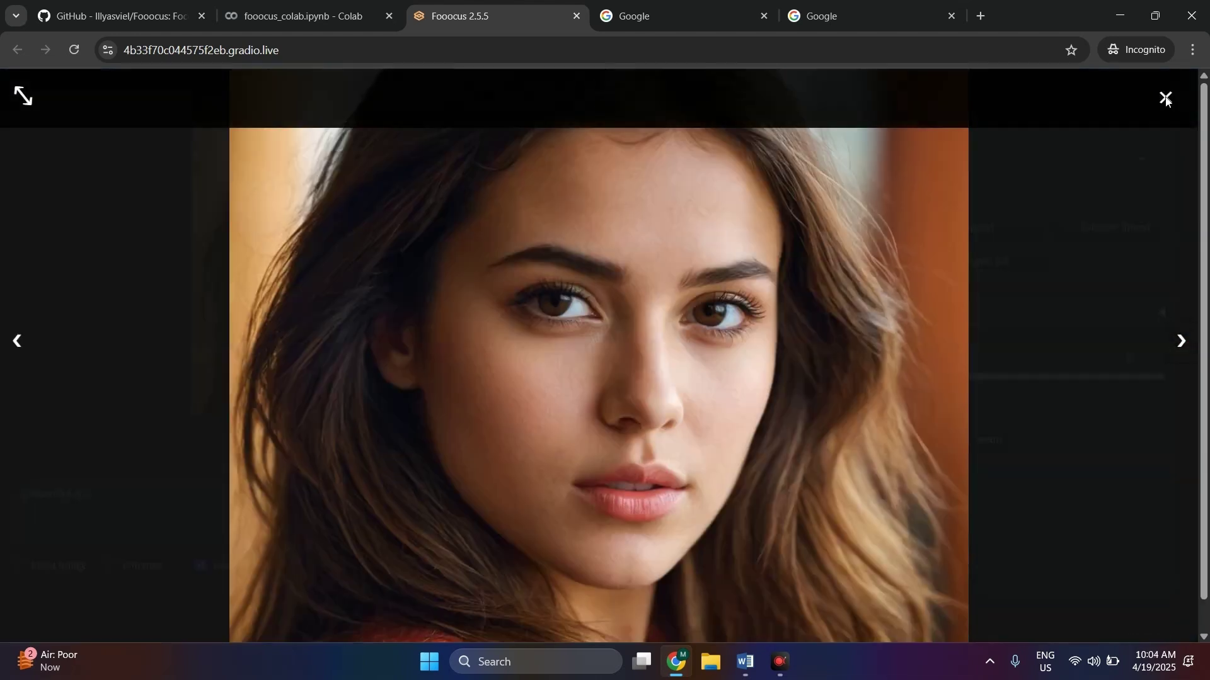
{"action": "left_click", "coordinate": [1166, 99]}
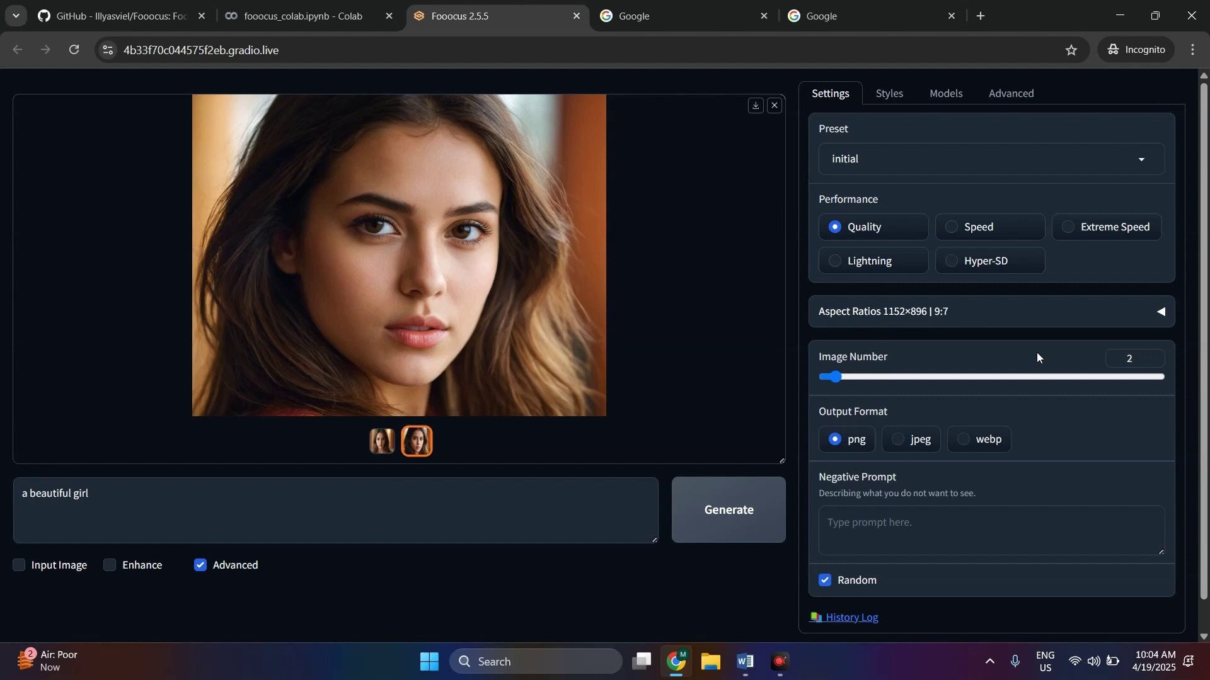
{"action": "left_click", "coordinate": [235, 493]}
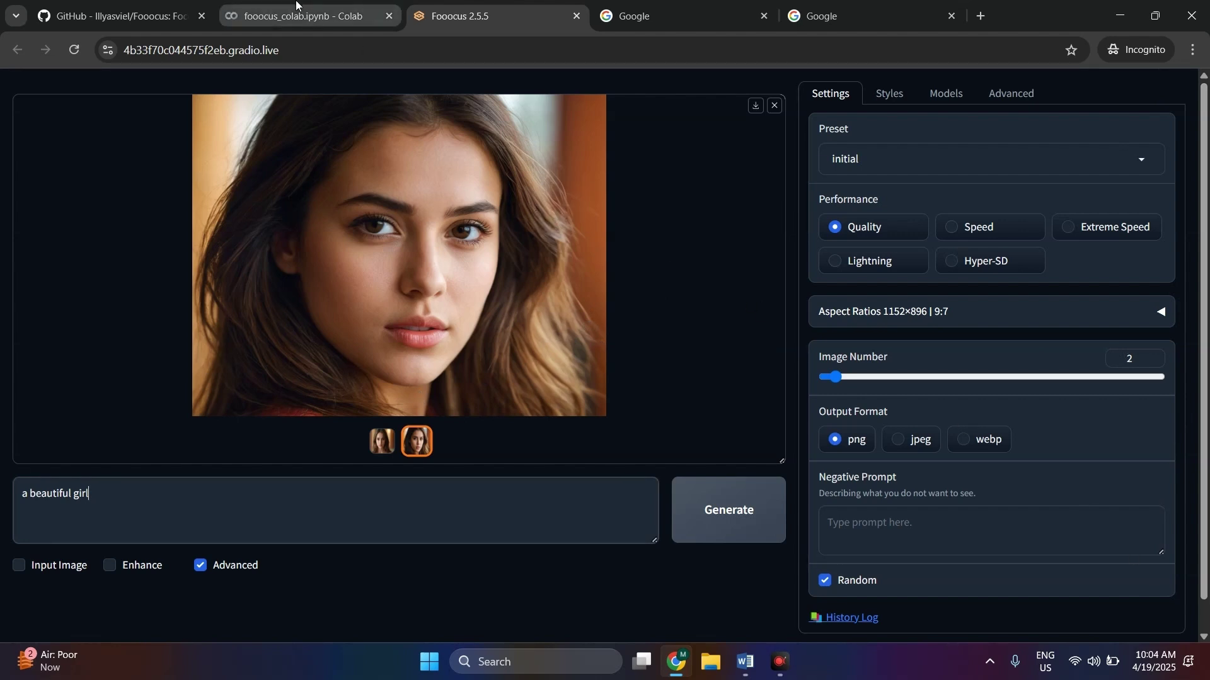
Step: Close the Fooocus tab and terminate the notebook session from Runtime > Manage sessions
{"action": "left_click", "coordinate": [579, 17]}
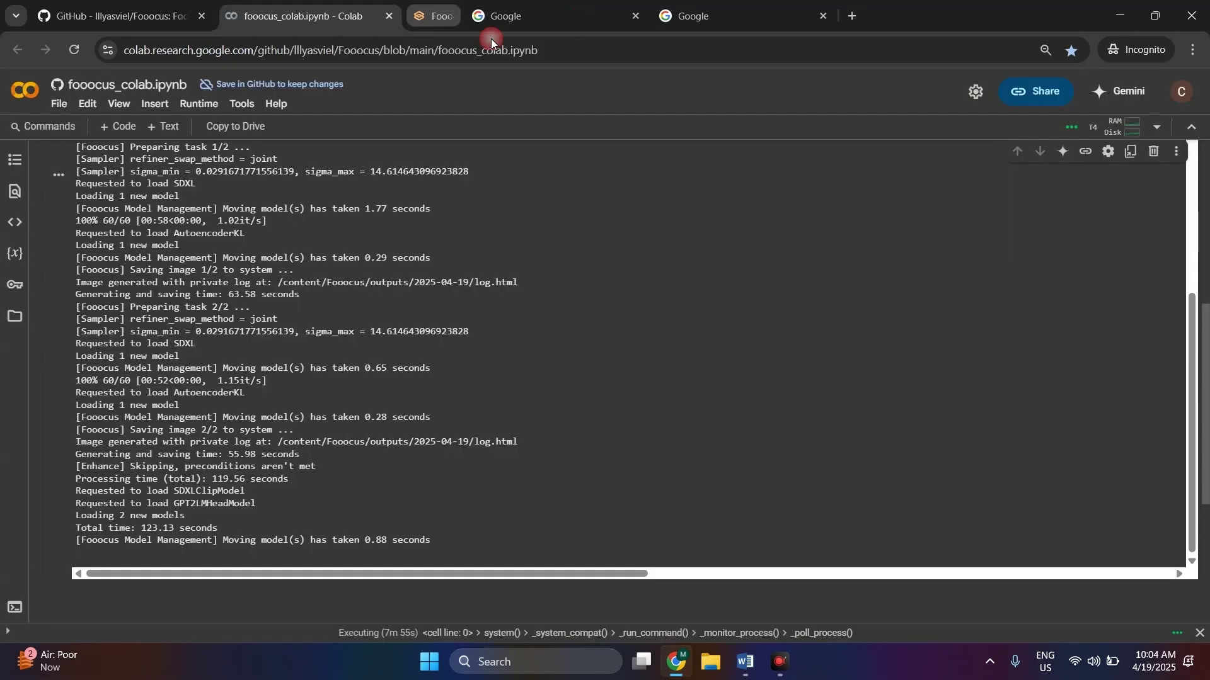
{"action": "scroll", "coordinate": [517, 369], "scroll_direction": "up", "scroll_amount": 5}
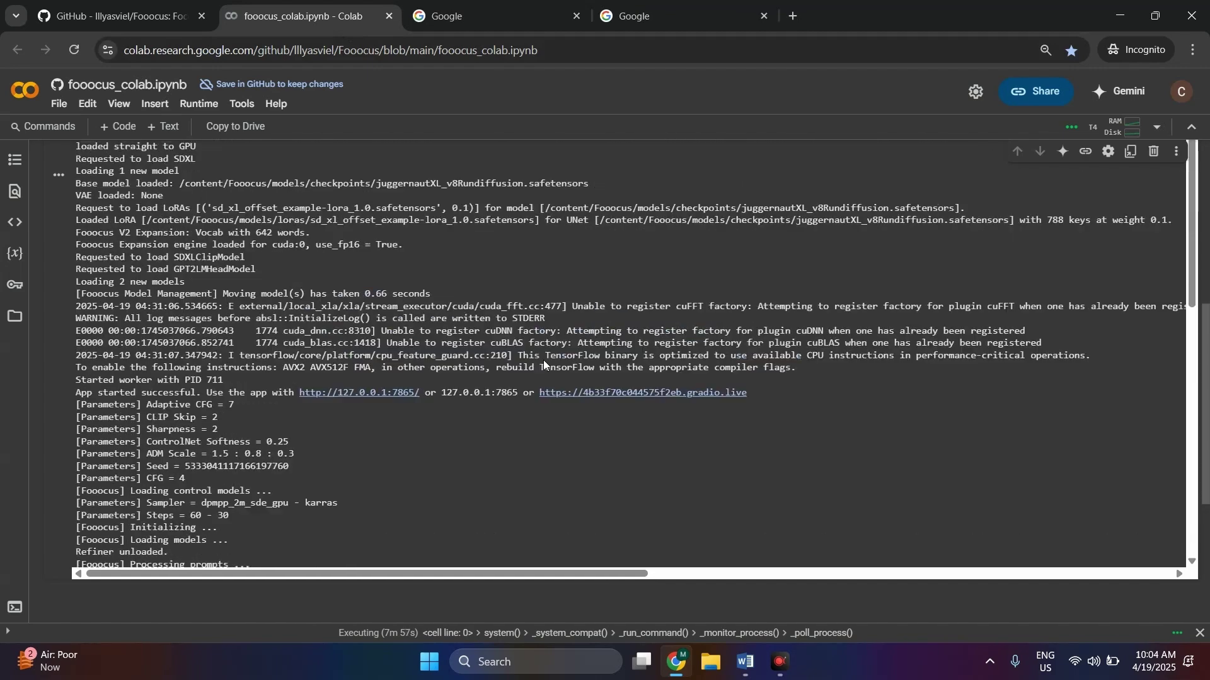
{"action": "scroll", "coordinate": [518, 369], "scroll_direction": "up", "scroll_amount": 5}
{"action": "left_click", "coordinate": [199, 104]}
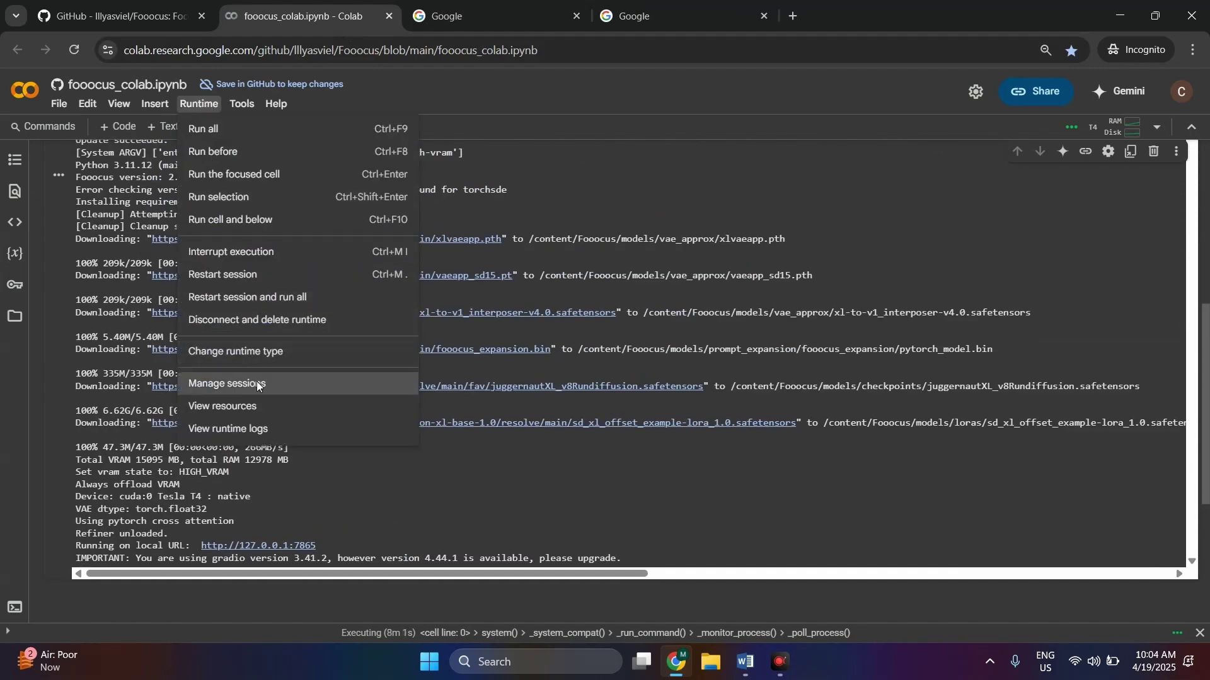
{"action": "left_click", "coordinate": [227, 383]}
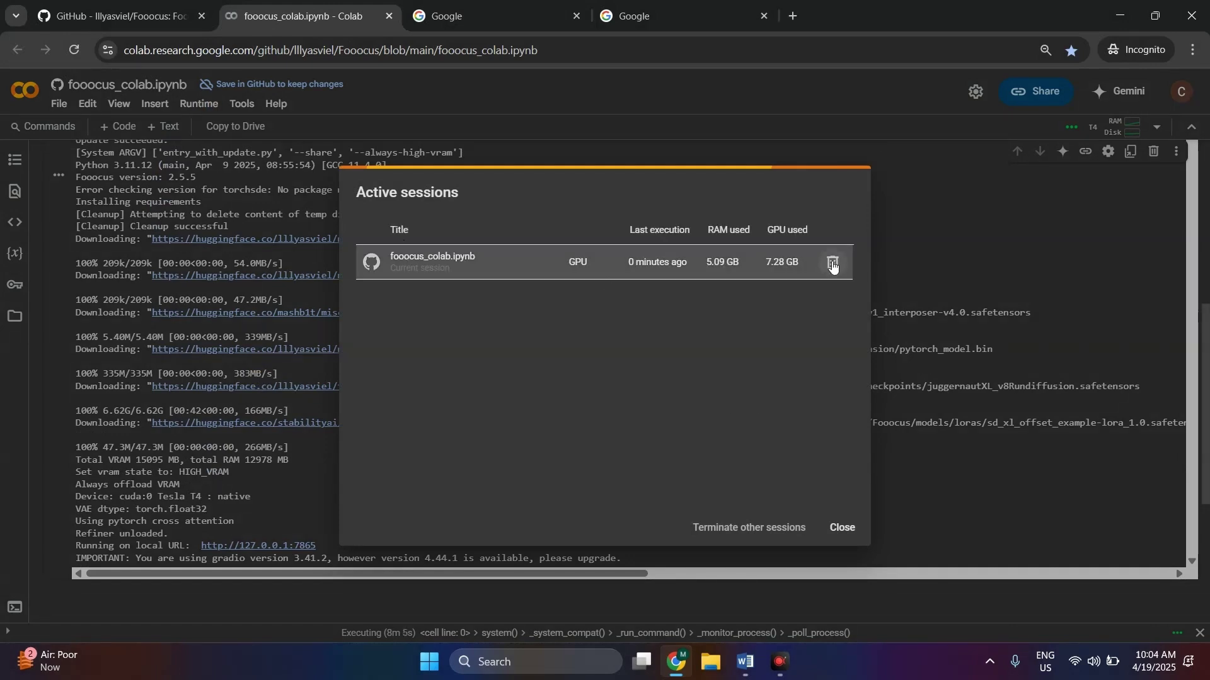
{"action": "left_click", "coordinate": [831, 263]}
{"action": "left_click", "coordinate": [768, 405]}
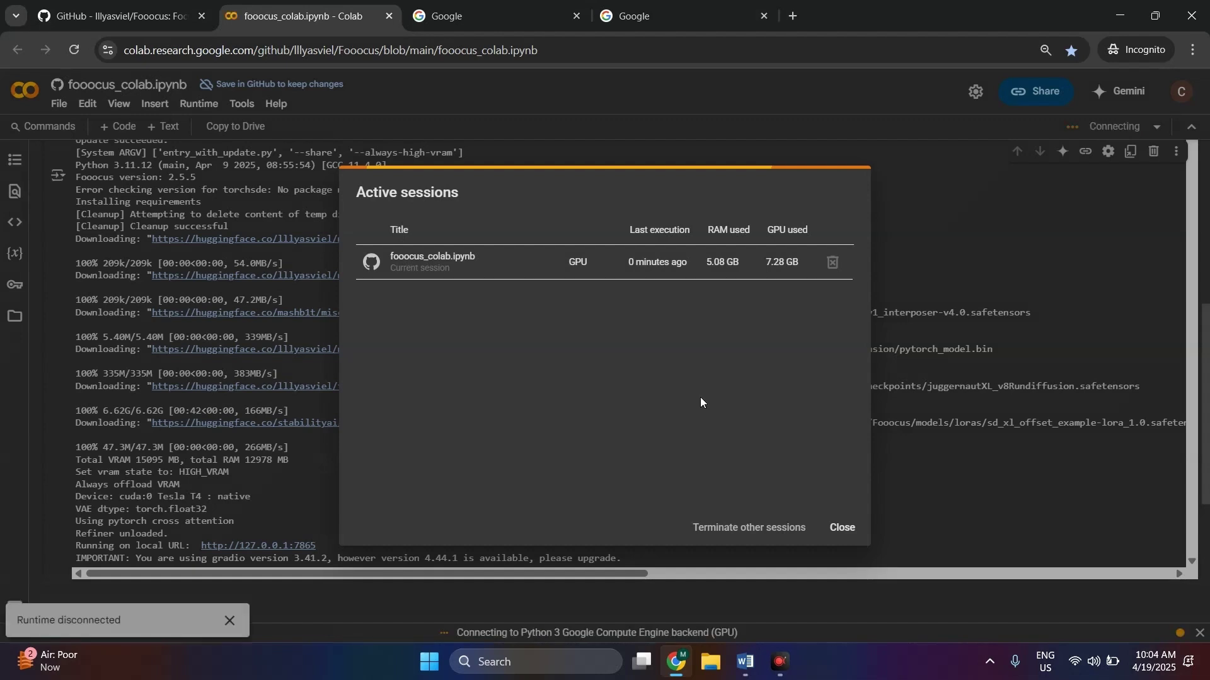
{"action": "left_click", "coordinate": [841, 527]}
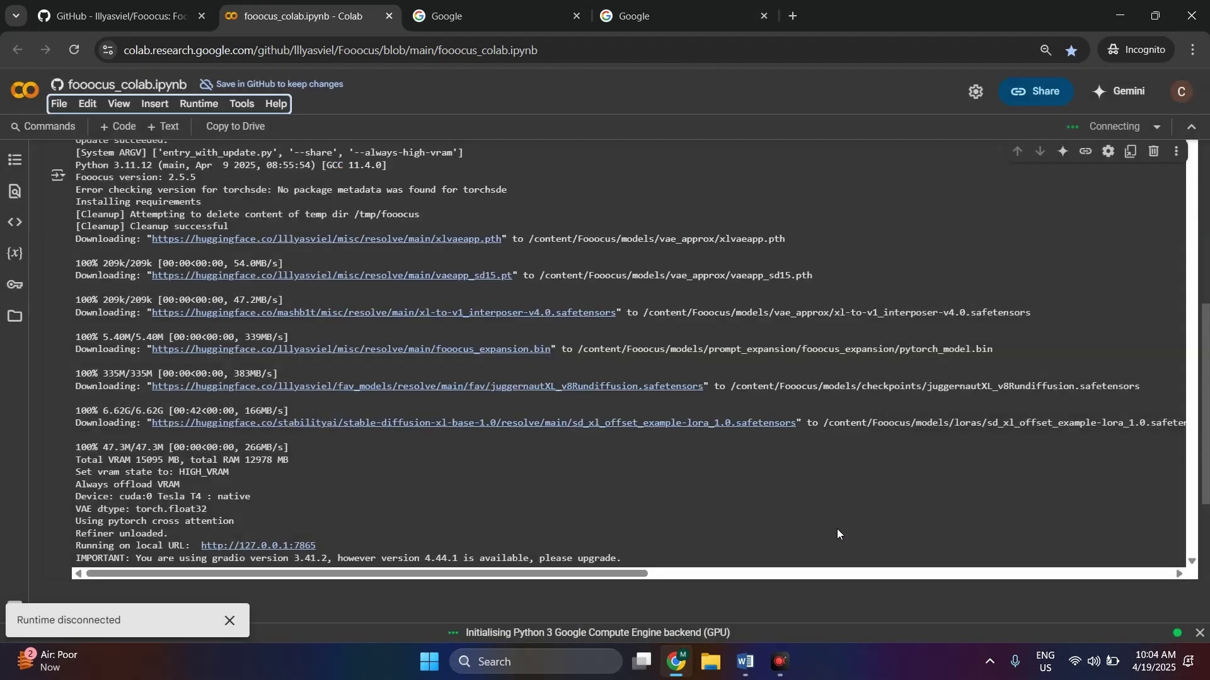